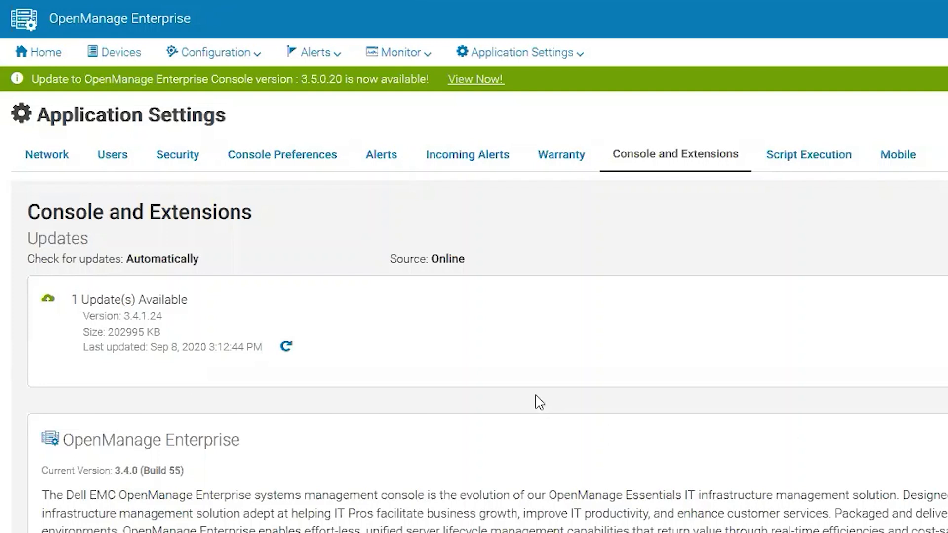
pyautogui.click(522, 52)
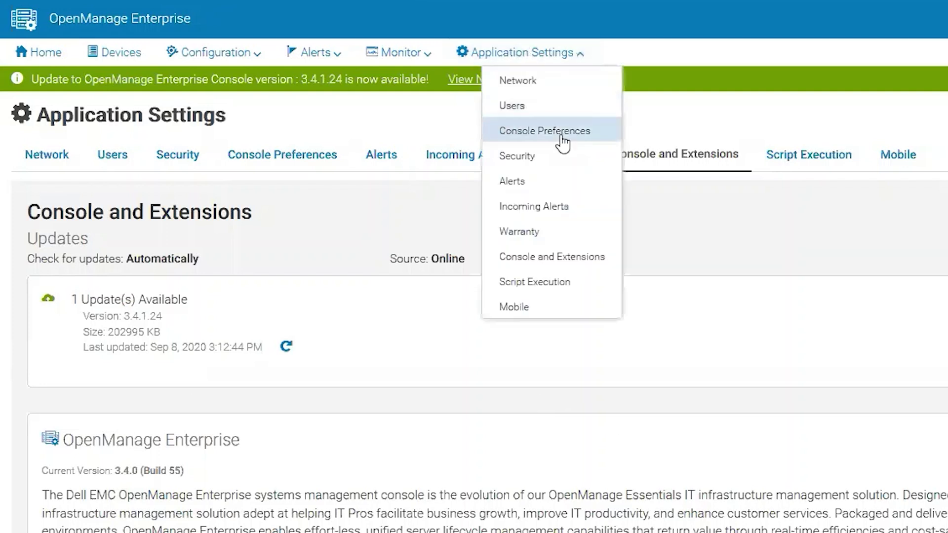
pyautogui.click(551, 256)
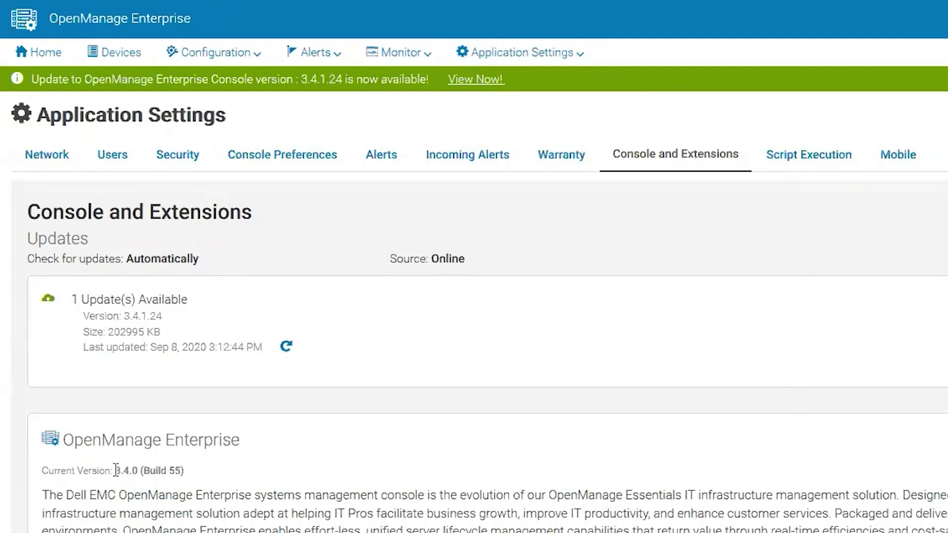
pyautogui.moveTo(115, 471); pyautogui.dragTo(220, 471)
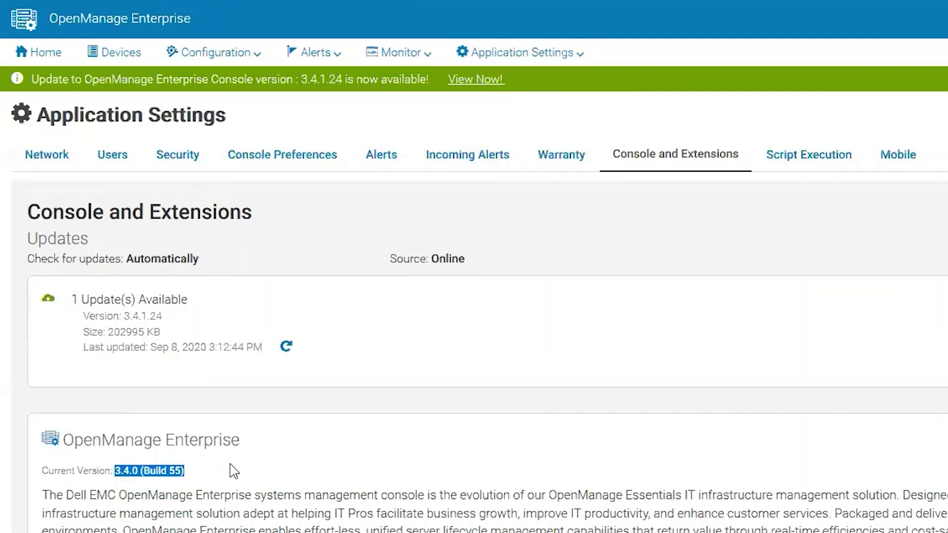
pyautogui.moveTo(121, 316); pyautogui.dragTo(184, 315)
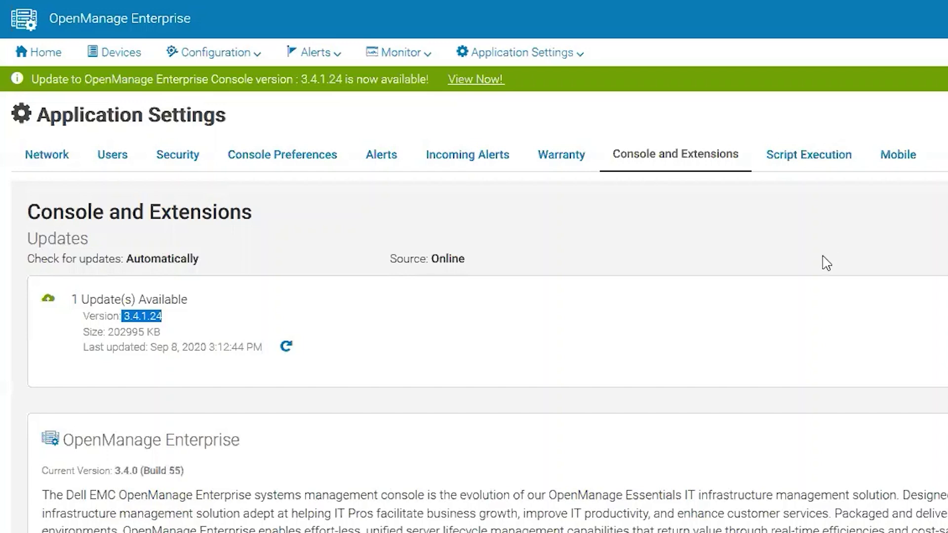
pyautogui.click(909, 261)
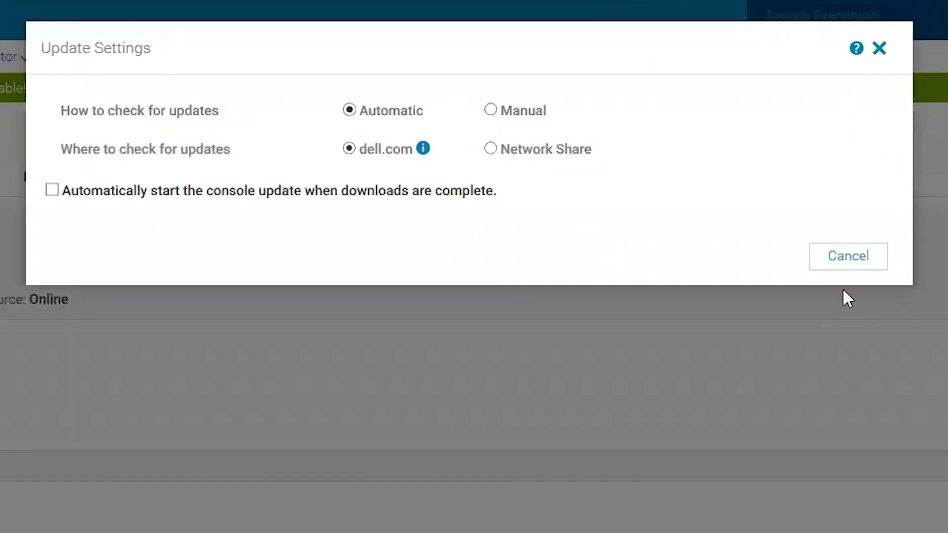
pyautogui.click(491, 150)
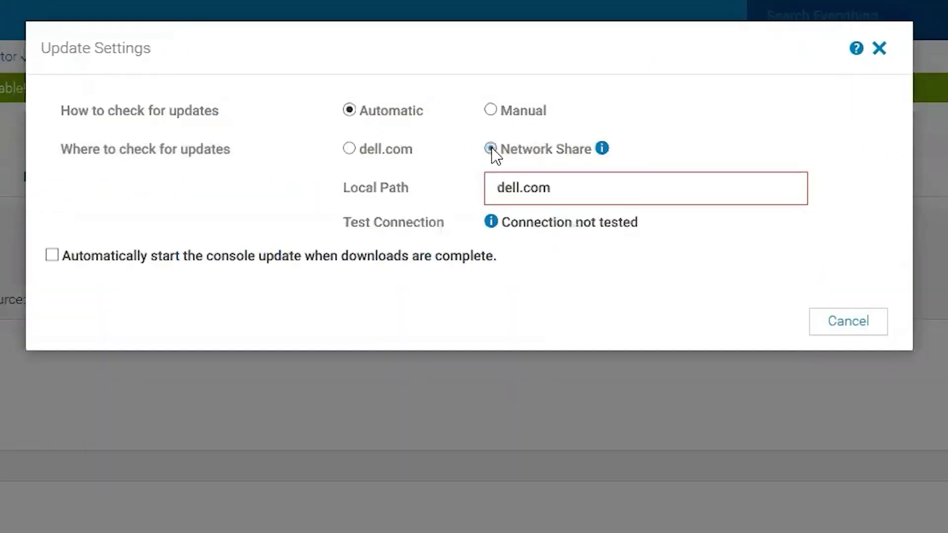
pyautogui.moveTo(588, 186); pyautogui.dragTo(438, 188)
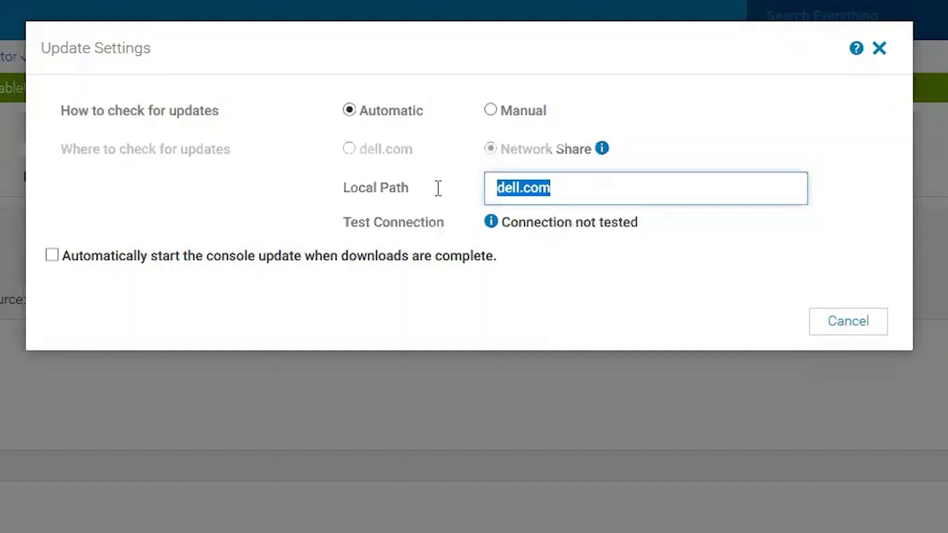
pyautogui.write('http://100.73.3.230/OMEshare/')
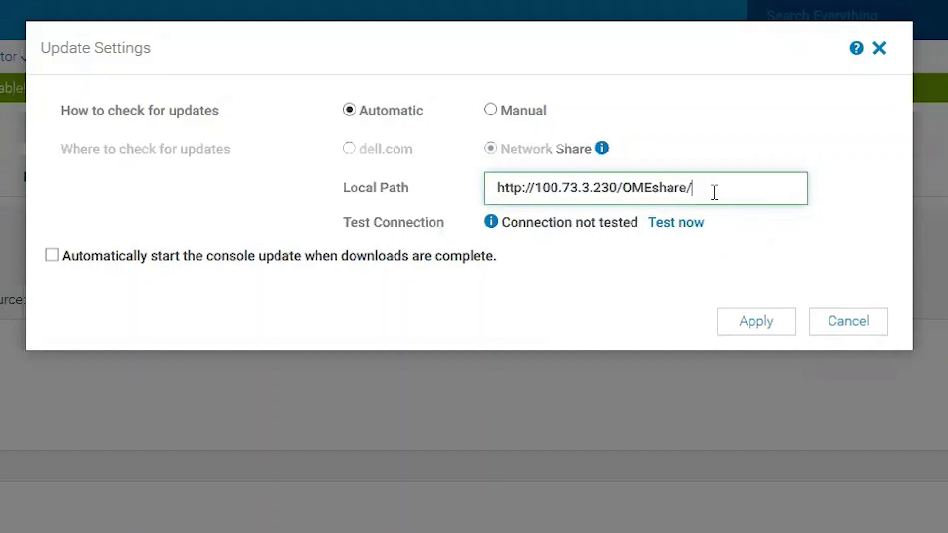
pyautogui.click(680, 225)
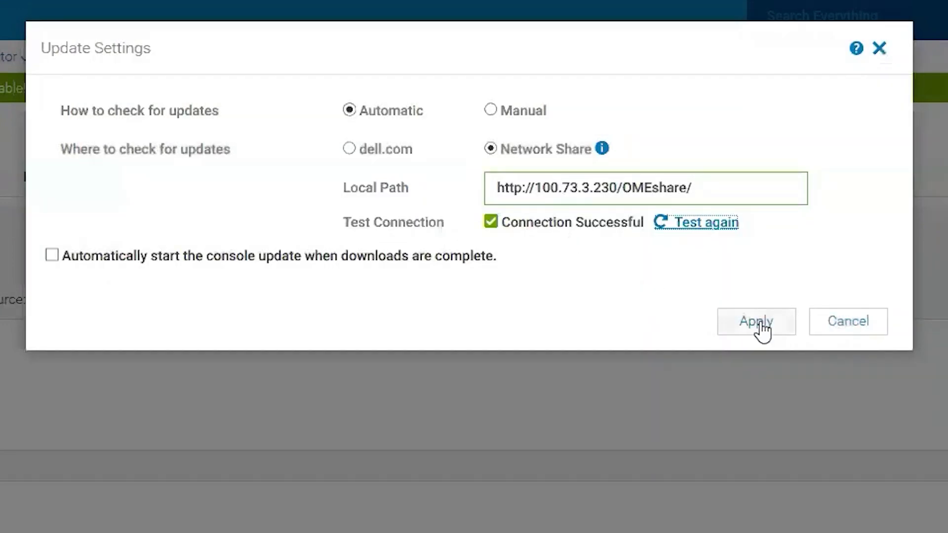
pyautogui.click(761, 323)
pyautogui.click(563, 309)
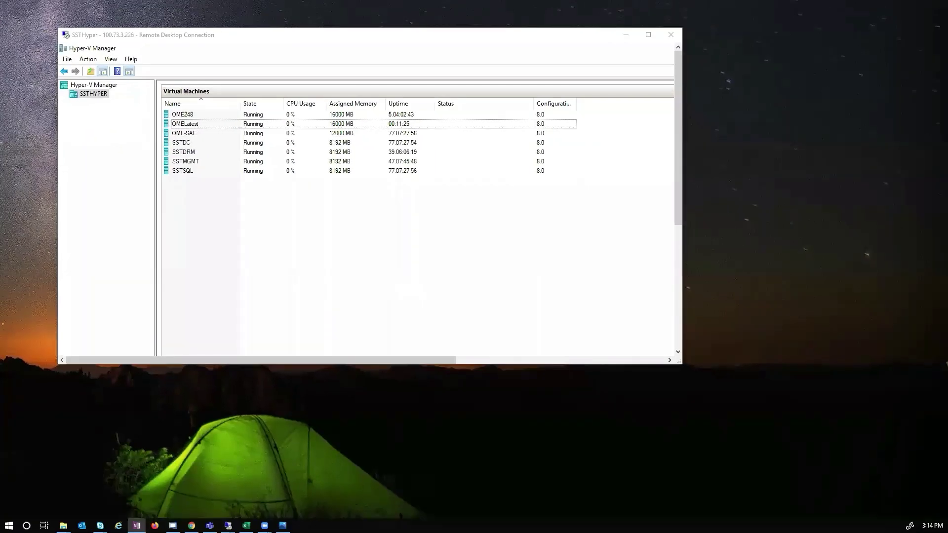
# Step: Bring the SSTDC remote desktop session to the front
pyautogui.moveTo(228, 526)
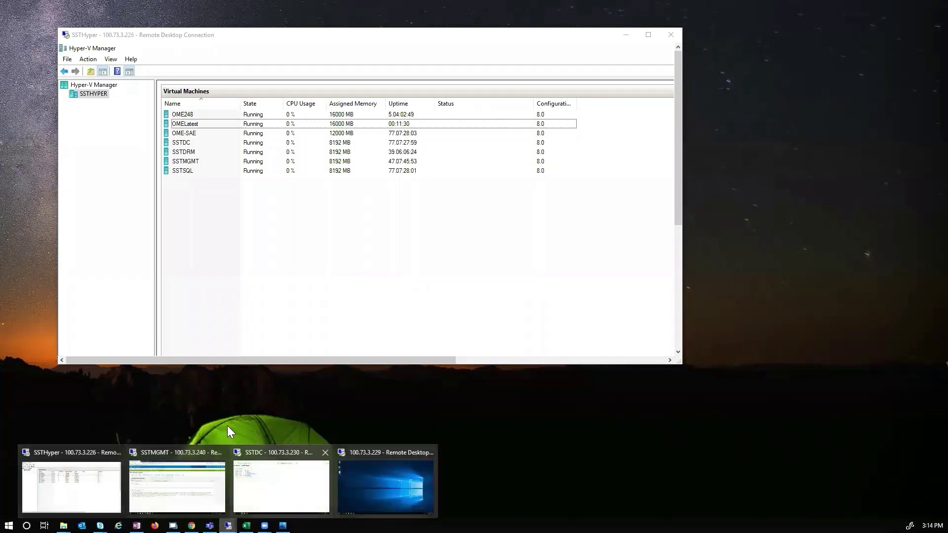
pyautogui.click(269, 468)
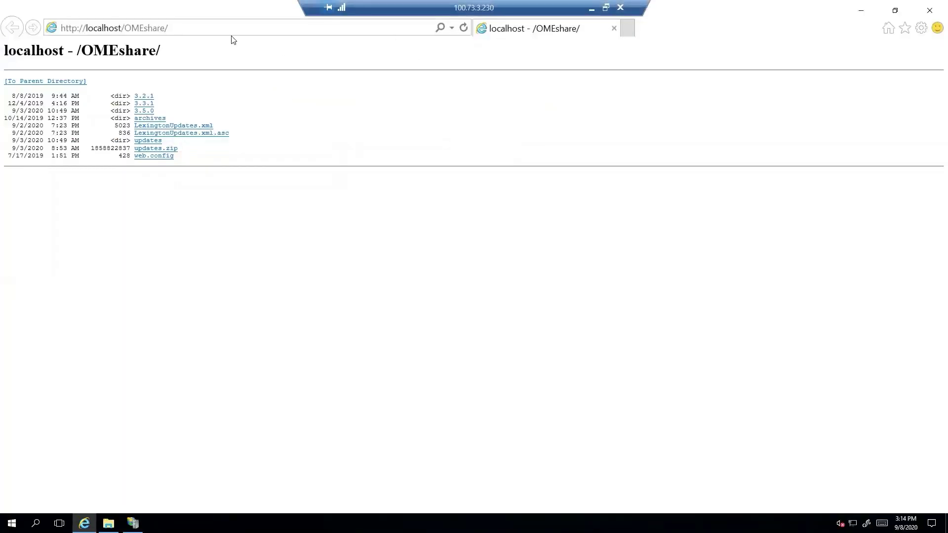
# Step: Move File Explorer aside and refresh the OMEshare directory listing in the browser
pyautogui.click(108, 523)
pyautogui.click(758, 112)
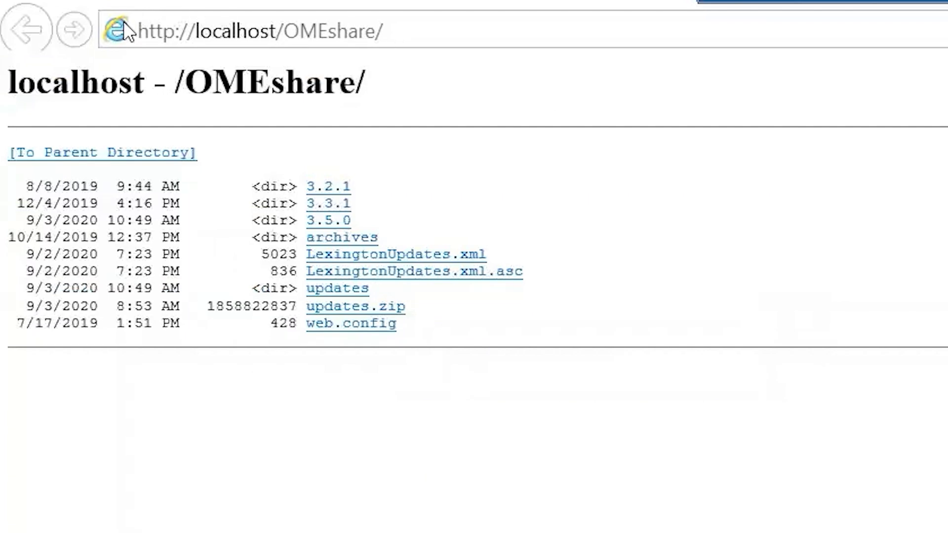
pyautogui.press('F5')
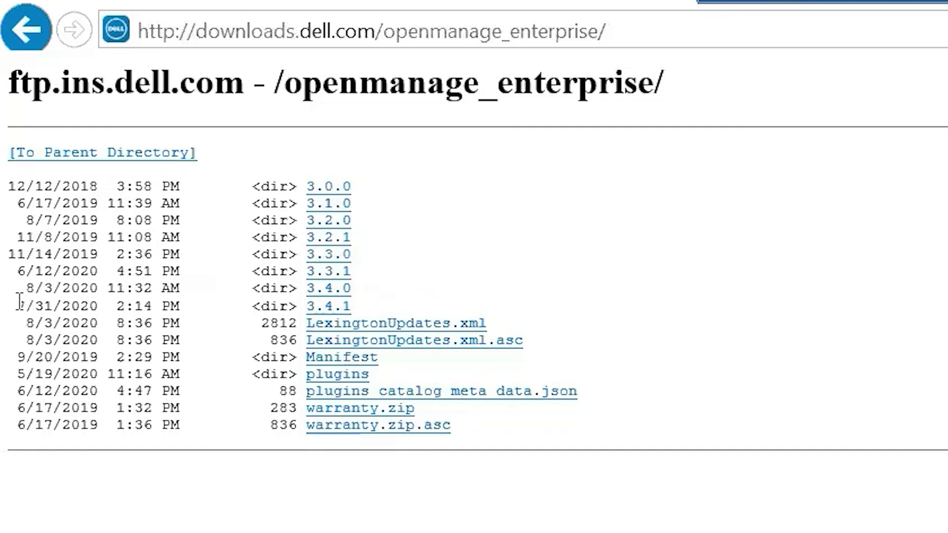
# Step: Save LexingtonUpdates.xml from the Dell listing into the Documents\share folder
pyautogui.moveTo(18, 302); pyautogui.dragTo(554, 346)
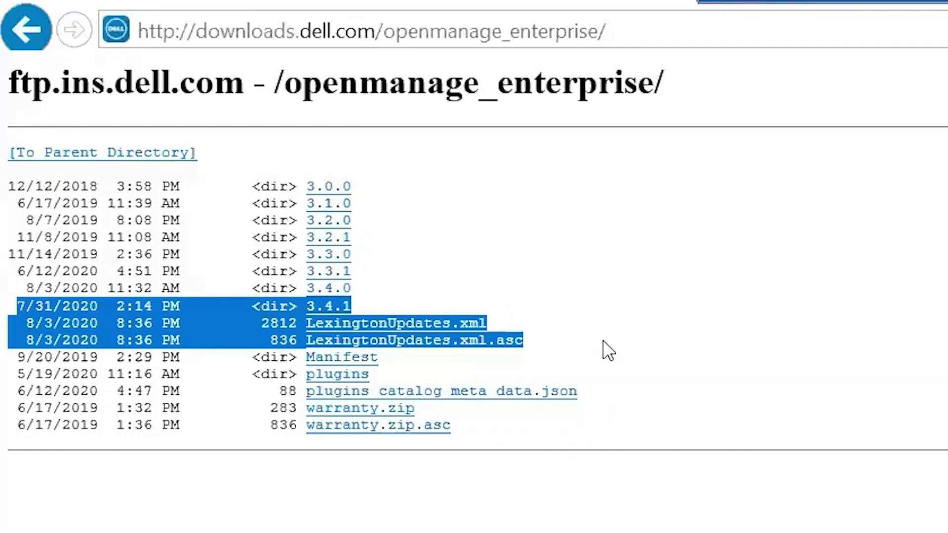
pyautogui.click(653, 318)
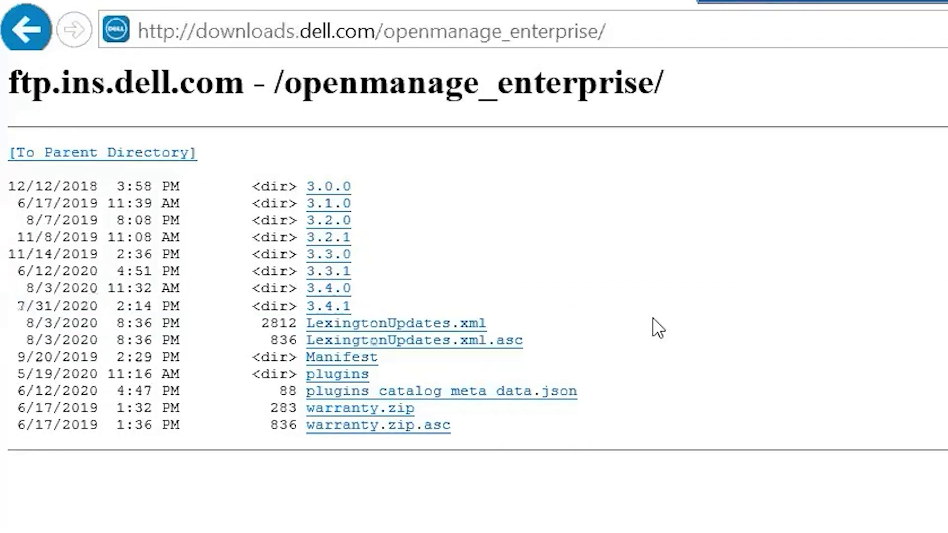
pyautogui.rightClick(419, 326)
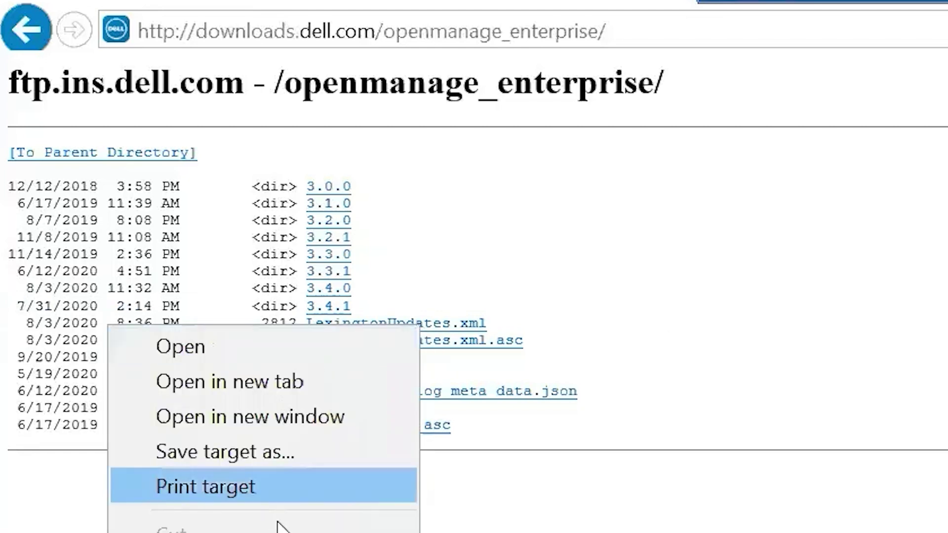
pyautogui.click(272, 449)
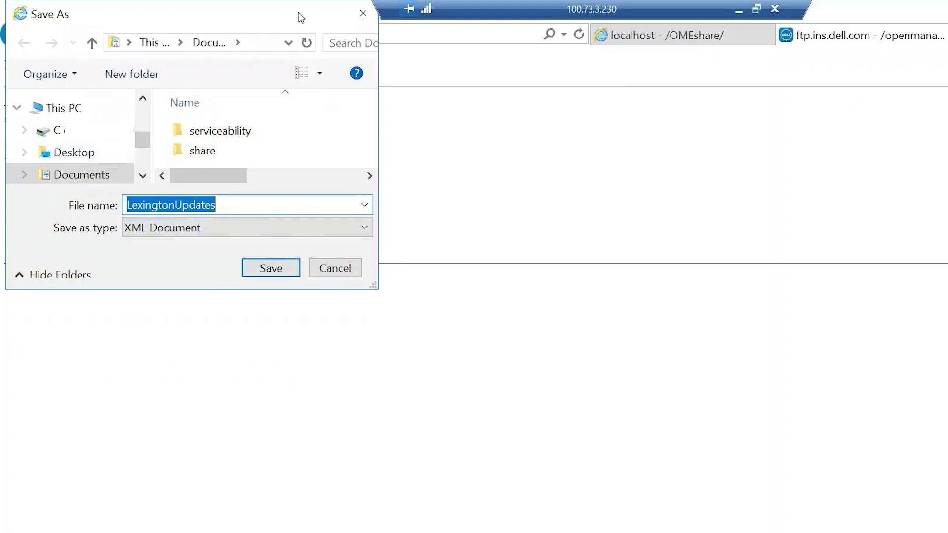
pyautogui.moveTo(143, 139)
pyautogui.mouseDown()
pyautogui.moveTo(143, 106)
pyautogui.moveTo(146, 127)
pyautogui.mouseUp()
pyautogui.click(67, 145)
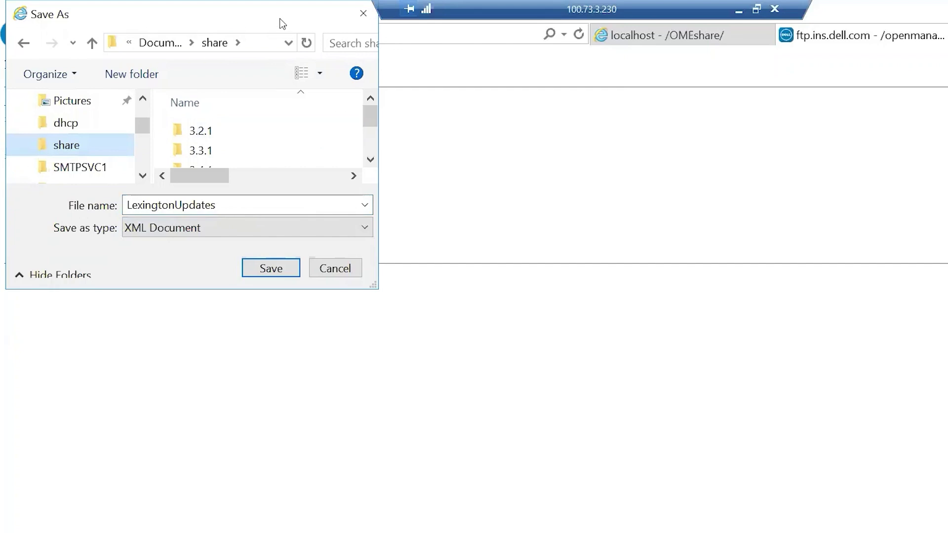
pyautogui.moveTo(379, 287); pyautogui.dragTo(478, 321)
pyautogui.moveTo(583, 388); pyautogui.dragTo(763, 511)
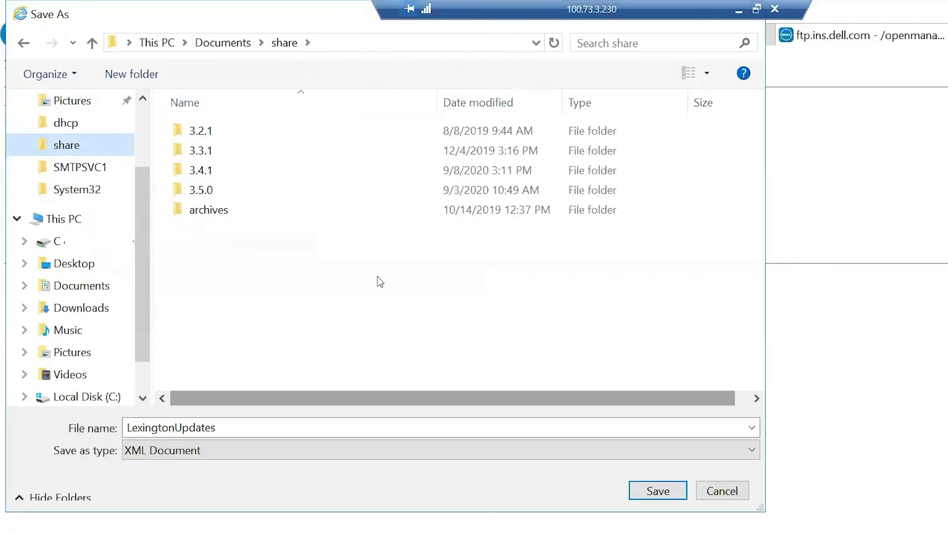
pyautogui.click(651, 491)
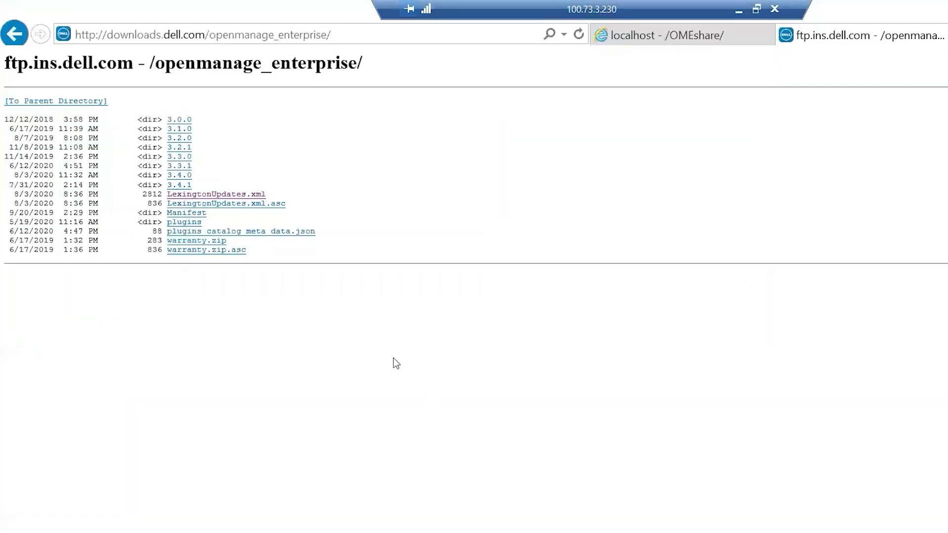
# Step: Save the LexingtonUpdates.xml.asc signature file into the same share folder
pyautogui.rightClick(243, 211)
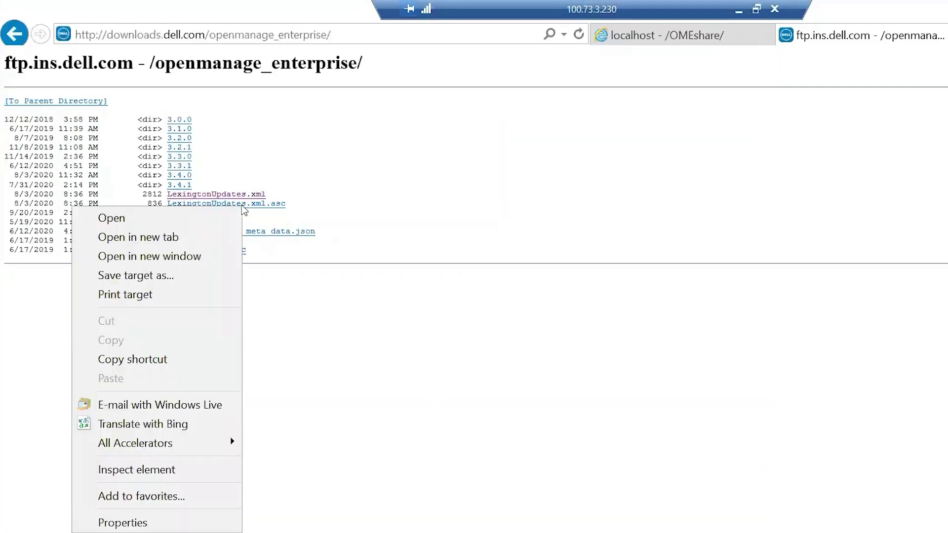
pyautogui.click(164, 273)
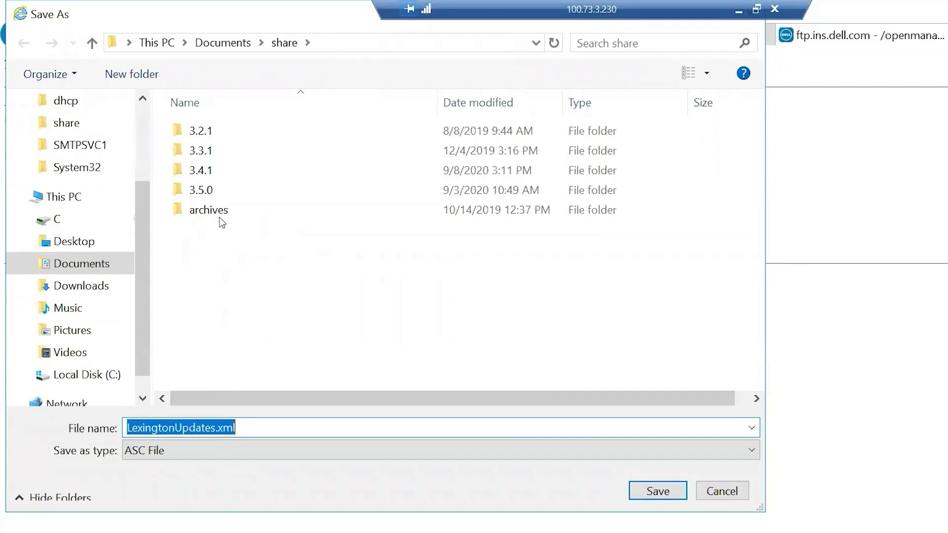
pyautogui.click(663, 494)
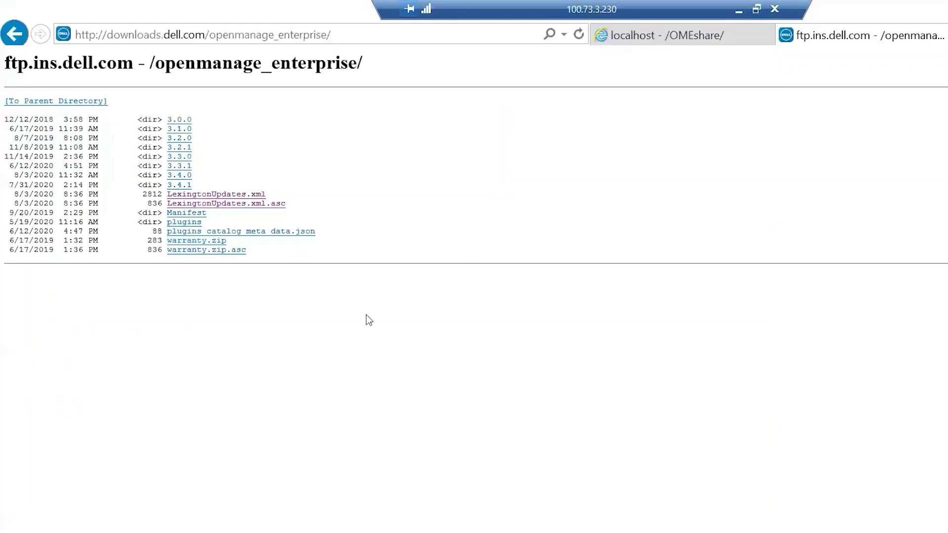
# Step: Open Dell's 3.4.1 directory and the empty share\3.4.1 folder in File Explorer
pyautogui.click(180, 185)
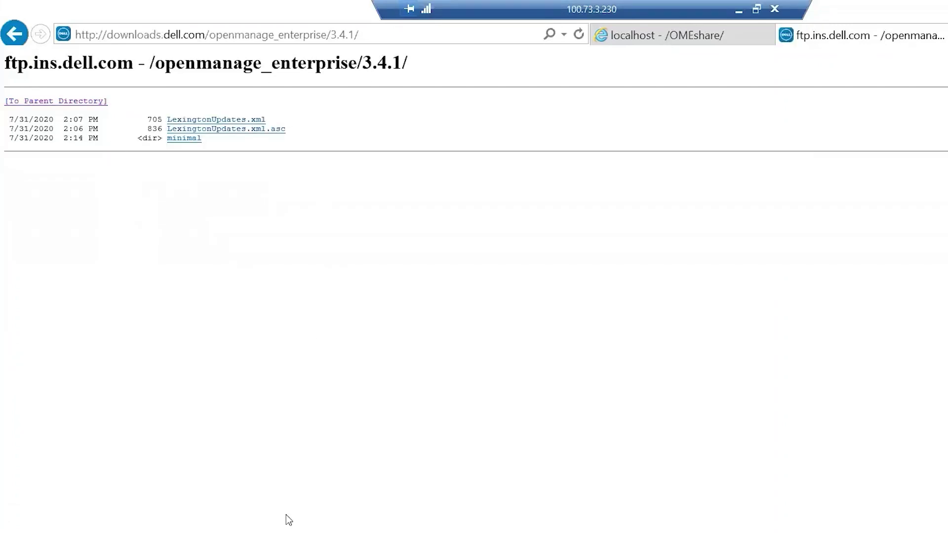
pyautogui.hotkey('alt', 'Tab')
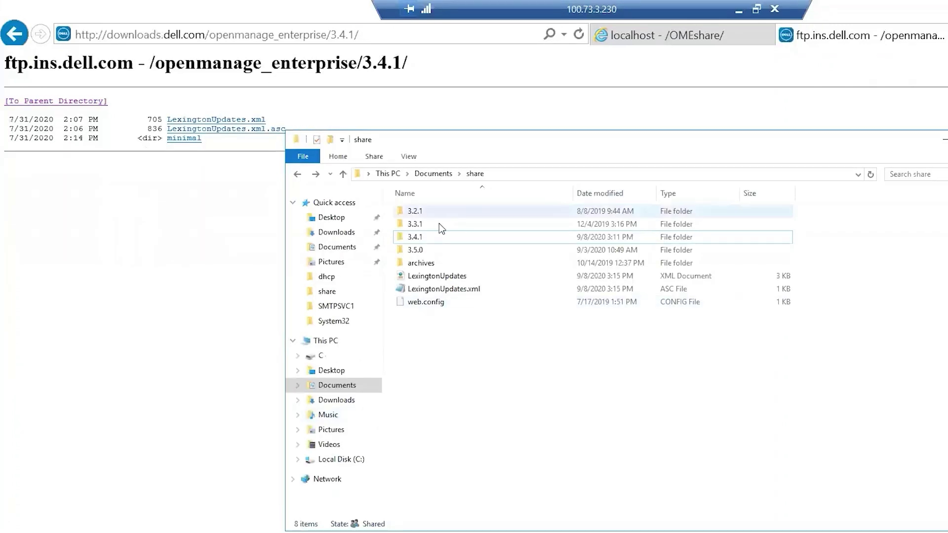
pyautogui.click(429, 237)
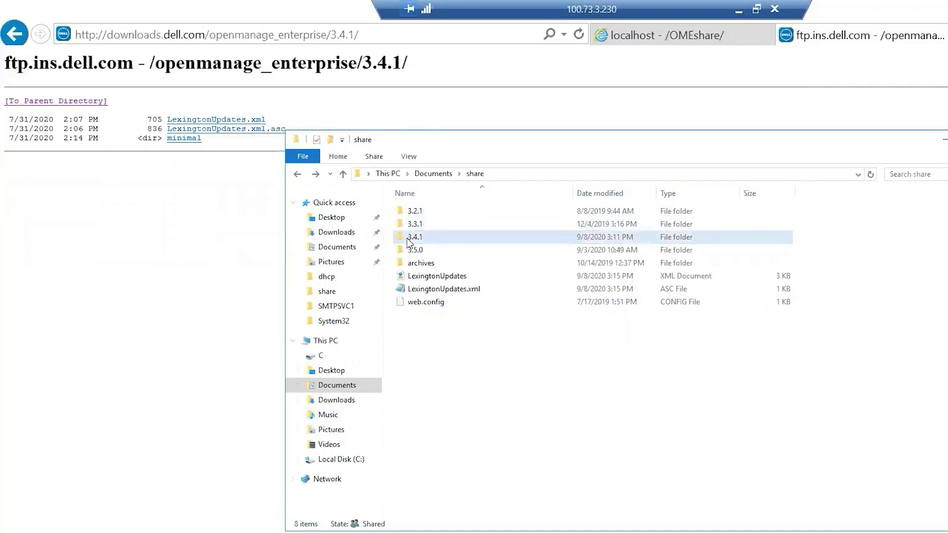
pyautogui.doubleClick(435, 240)
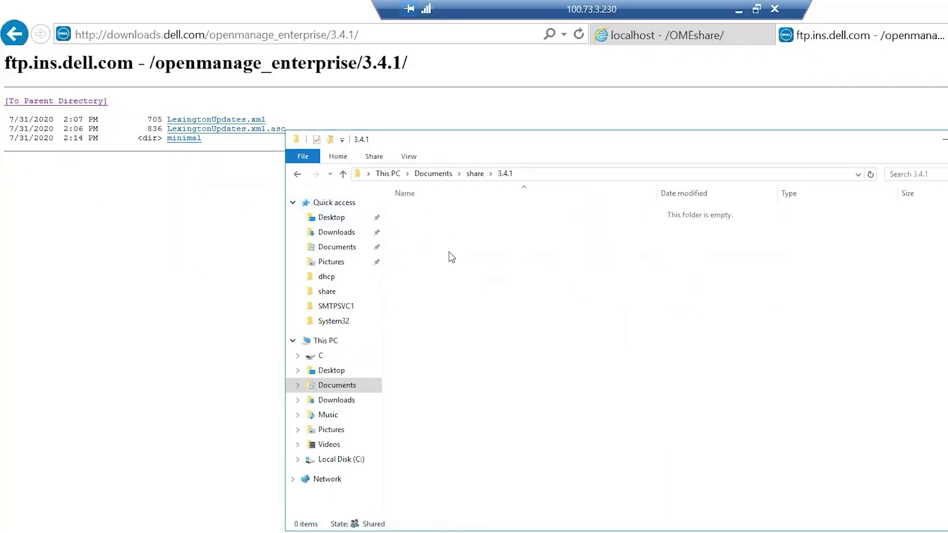
# Step: Save LexingtonUpdates.xml from Dell's 3.4.1 listing into share\3.4.1
pyautogui.click(212, 197)
pyautogui.rightClick(257, 124)
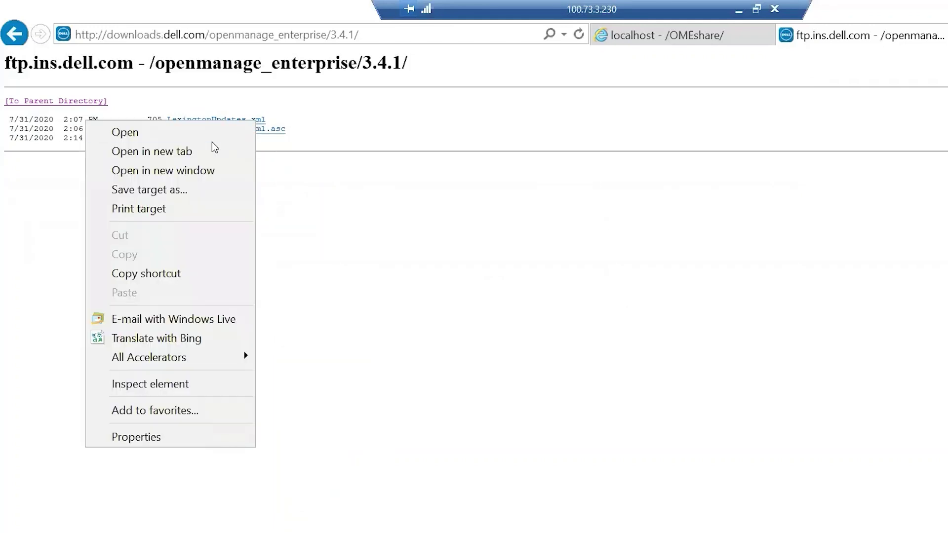
pyautogui.click(196, 194)
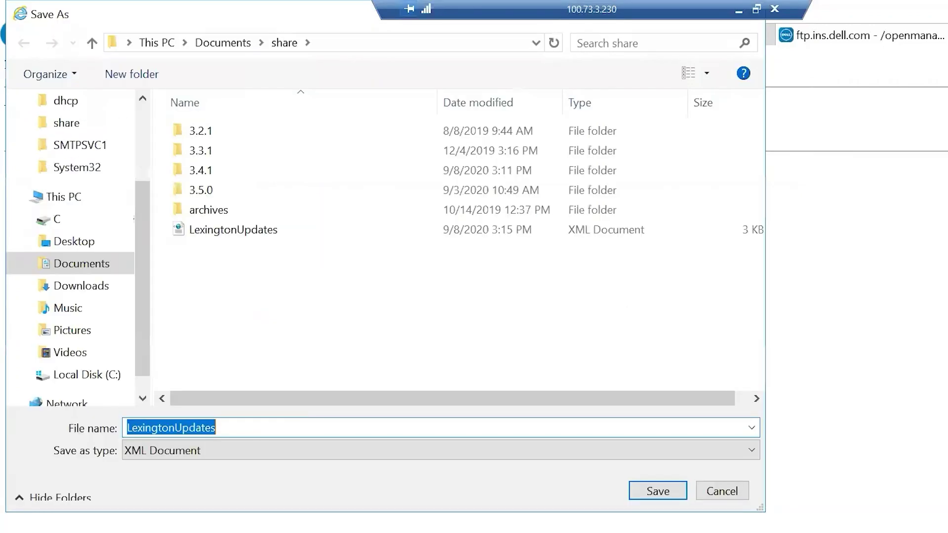
pyautogui.doubleClick(221, 171)
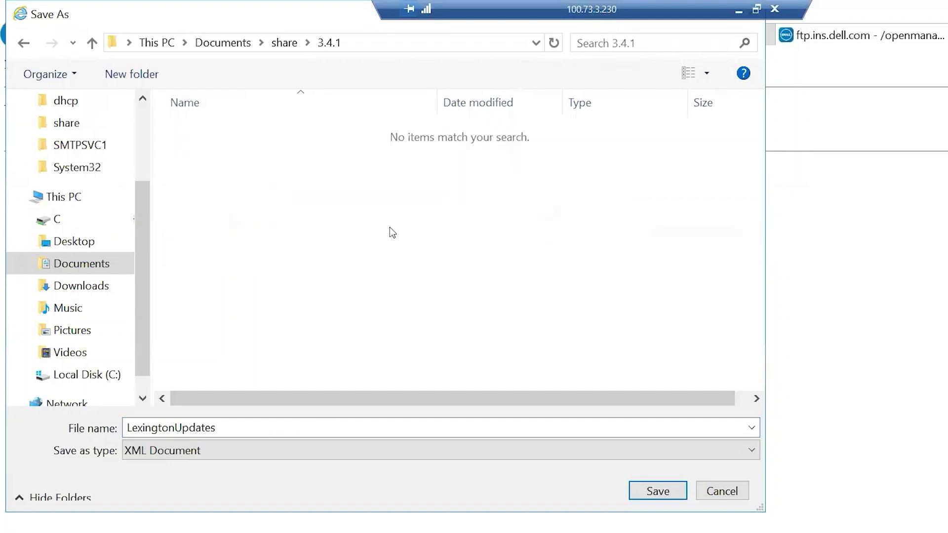
pyautogui.click(641, 490)
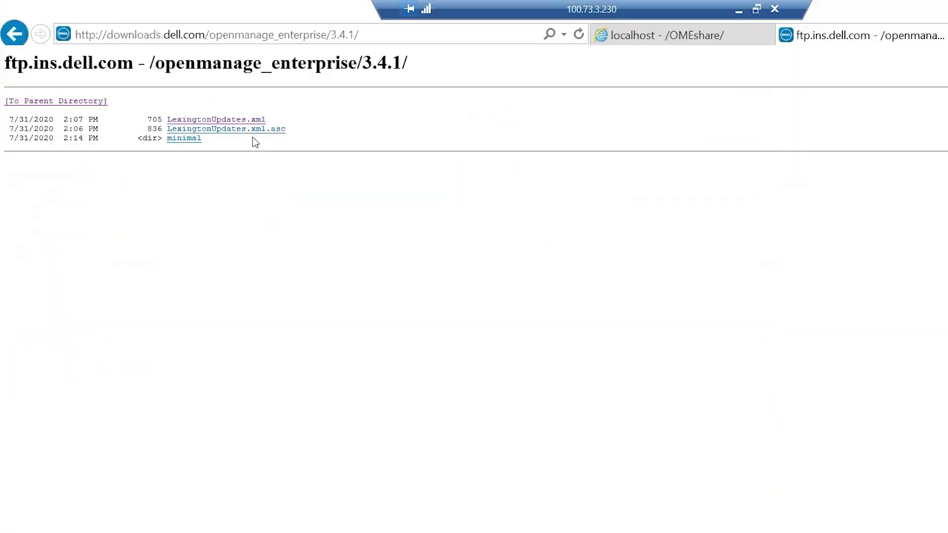
# Step: Save LexingtonUpdates.xml.asc into share\3.4.1, closing an accidental print dialog
pyautogui.rightClick(252, 130)
pyautogui.click(181, 201)
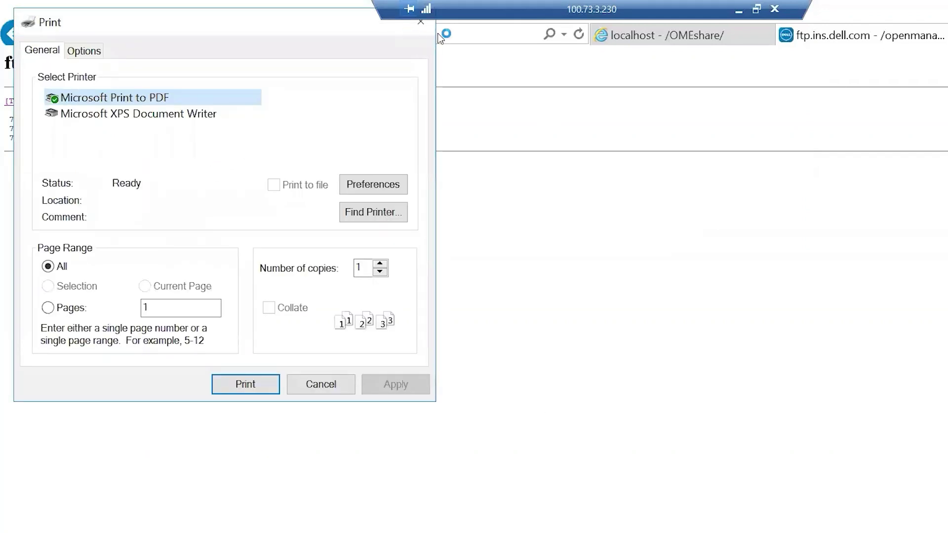
pyautogui.click(421, 22)
pyautogui.rightClick(223, 133)
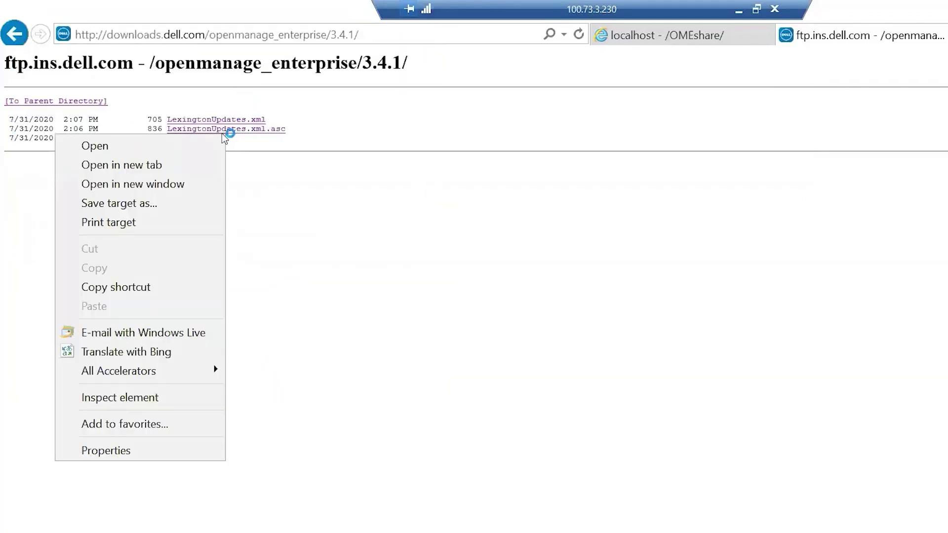
pyautogui.click(132, 206)
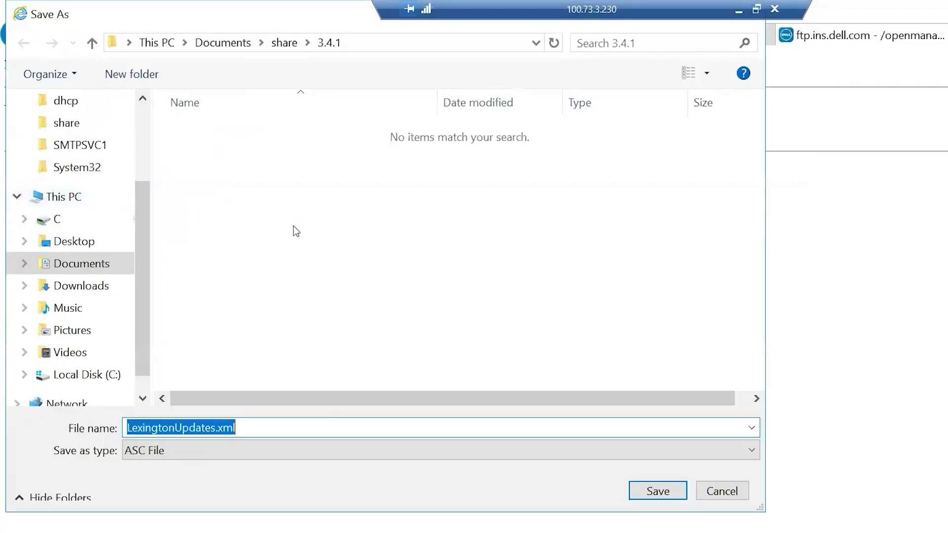
pyautogui.click(658, 492)
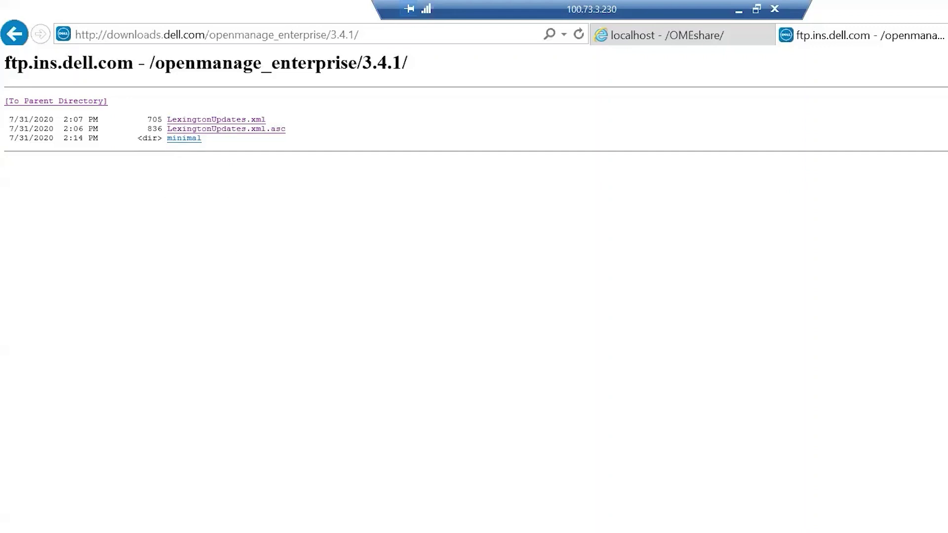
# Step: Create a new folder named 'minimal' inside share\3.4.1 and open it
pyautogui.hotkey('alt', 'Tab')
pyautogui.rightClick(545, 278)
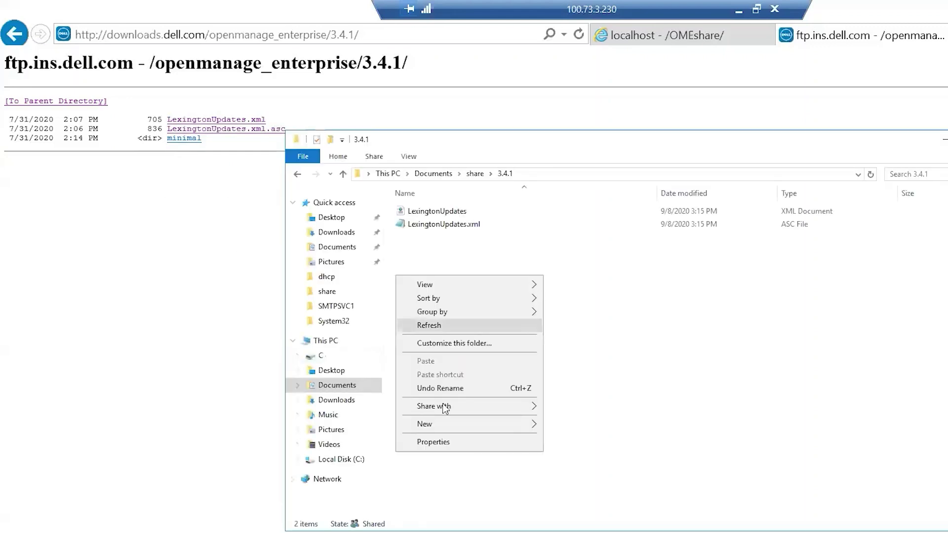
pyautogui.moveTo(469, 423)
pyautogui.click(320, 428)
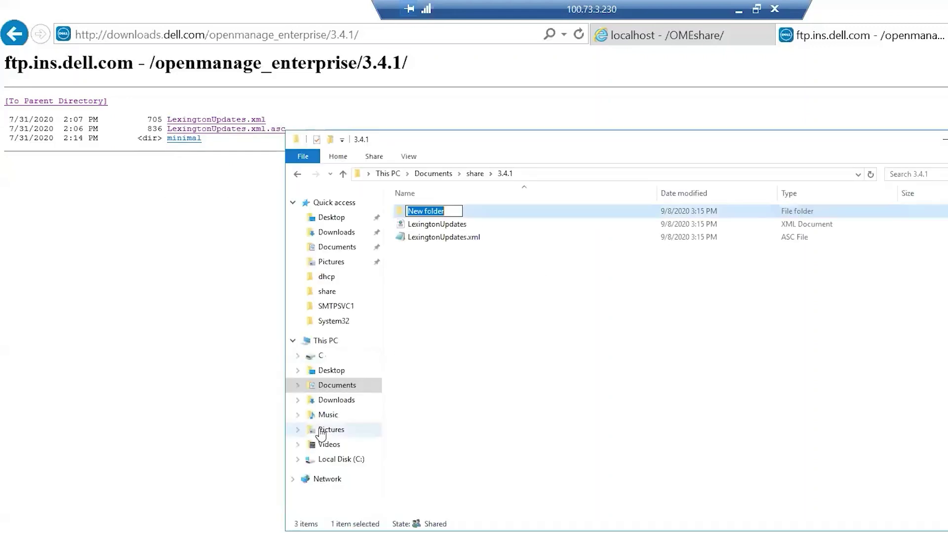
pyautogui.write('minimal')
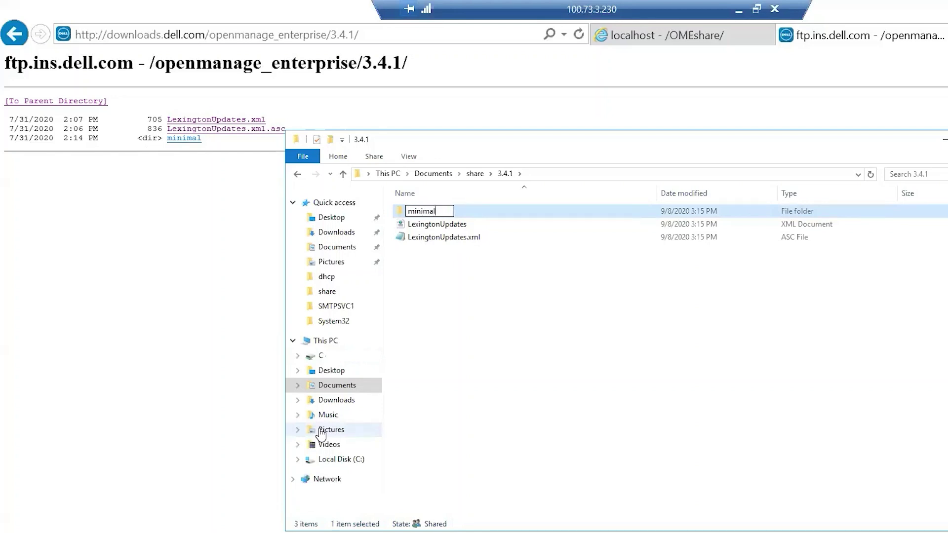
pyautogui.press('Return')
pyautogui.doubleClick(444, 213)
# Step: Save omenterprise_3.4.1.tar.gz from Dell's 3.4.1/minimal directory into share\3.4.1\minimal
pyautogui.click(183, 138)
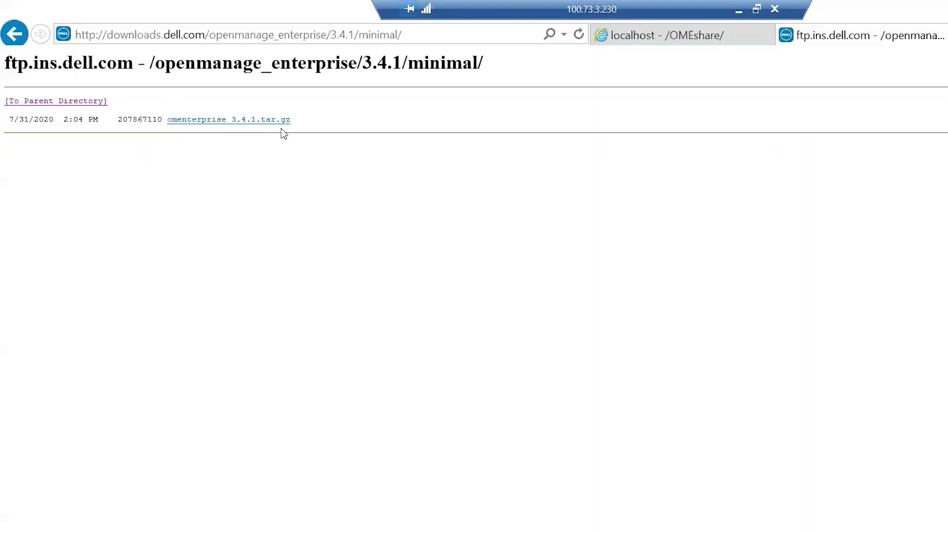
pyautogui.rightClick(229, 125)
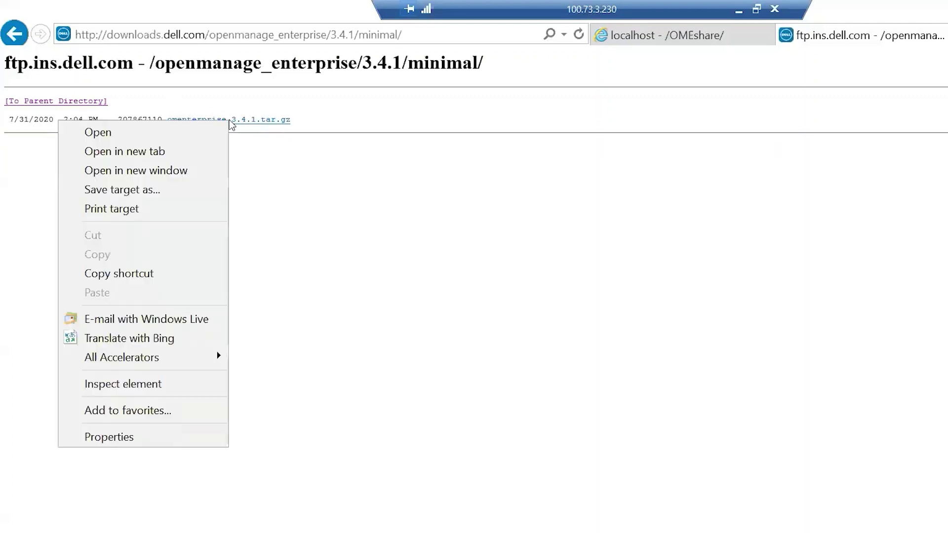
pyautogui.click(160, 191)
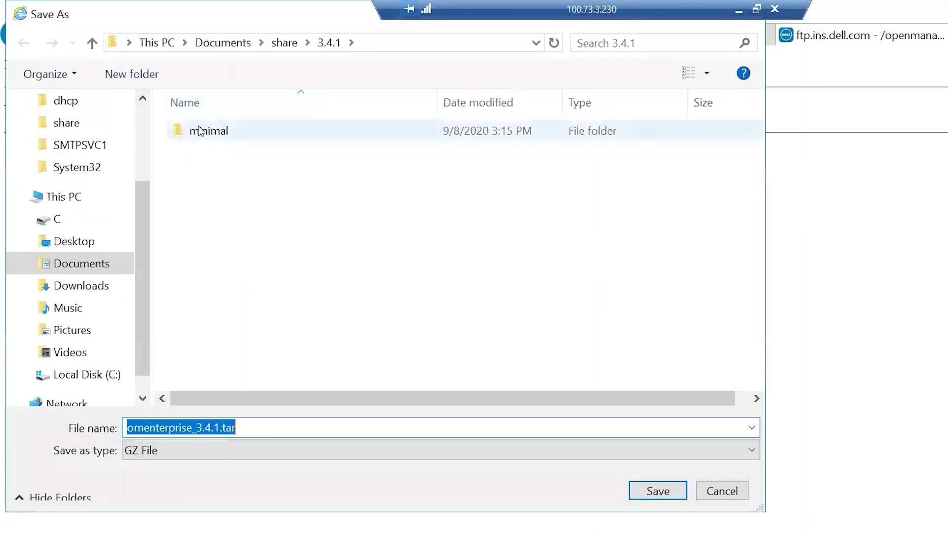
pyautogui.doubleClick(199, 131)
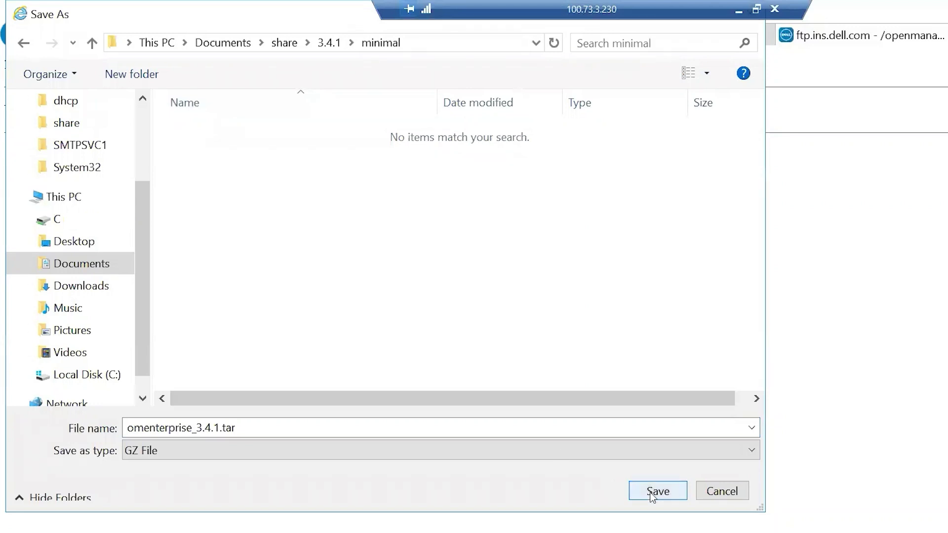
pyautogui.click(643, 491)
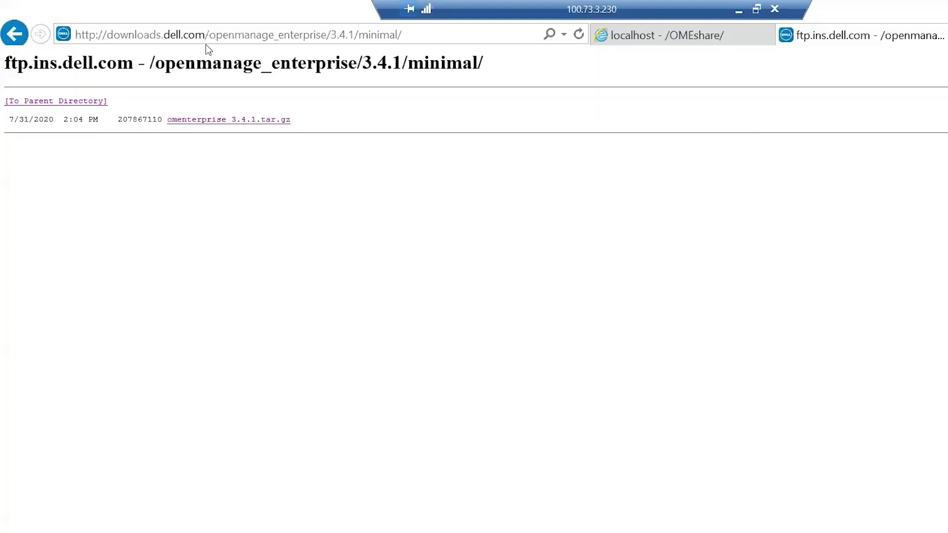
# Step: Reload the localhost OMEshare listing and open LexingtonUpdates.xml
pyautogui.click(664, 38)
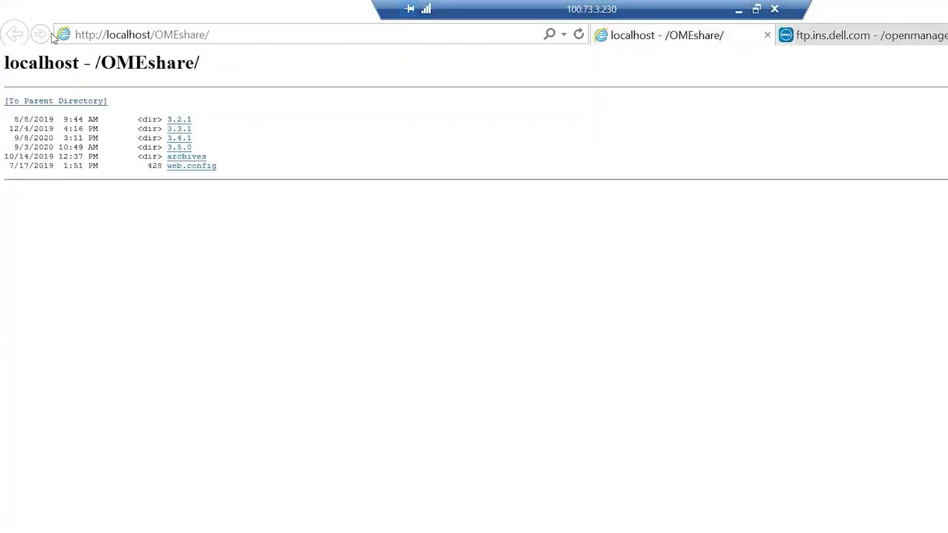
pyautogui.click(579, 34)
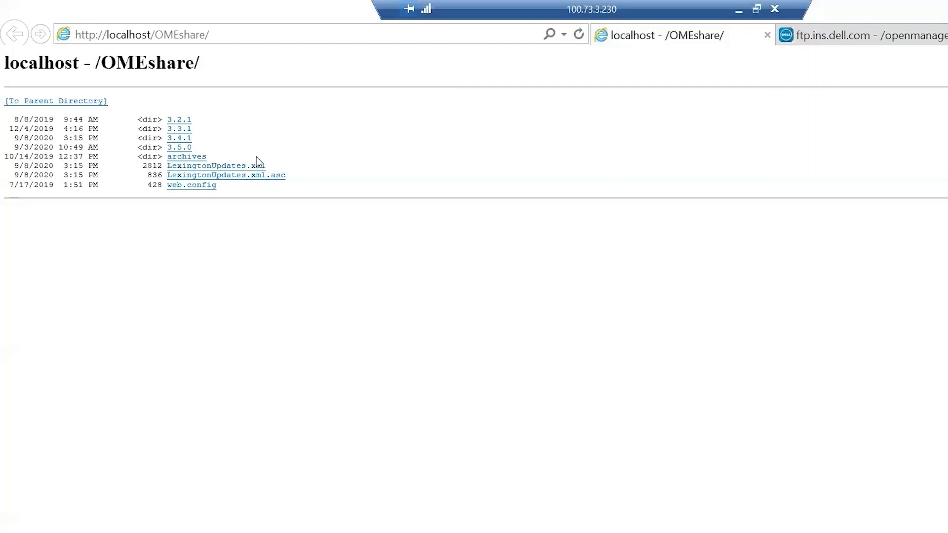
pyautogui.click(233, 167)
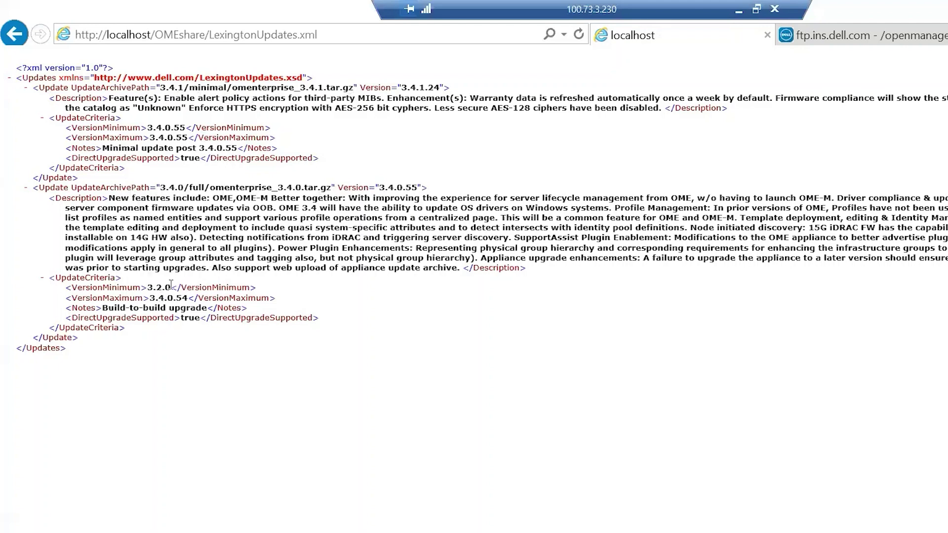
# Step: Highlight the second update's VersionMinimum and VersionMaximum values in the XML
pyautogui.tripleClick(250, 287)
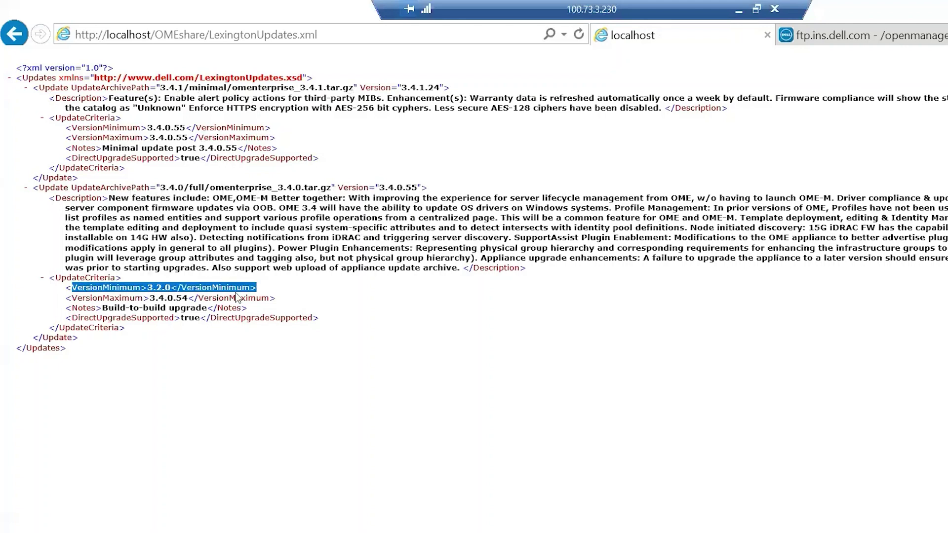
pyautogui.doubleClick(92, 298)
pyautogui.moveTo(197, 298); pyautogui.dragTo(279, 297)
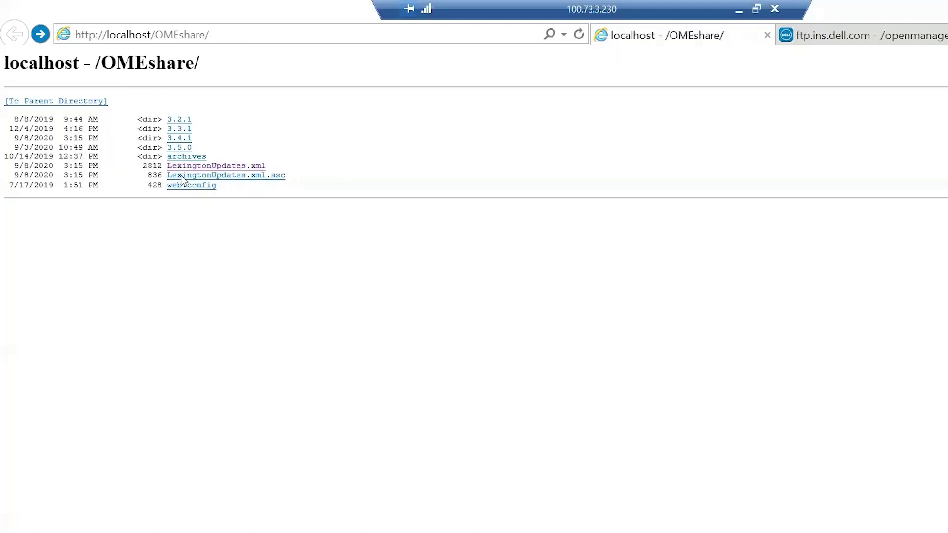
# Step: Verify the localhost share's 3.4.1/minimal folder serves the package, then minimize the remote session
pyautogui.click(232, 167)
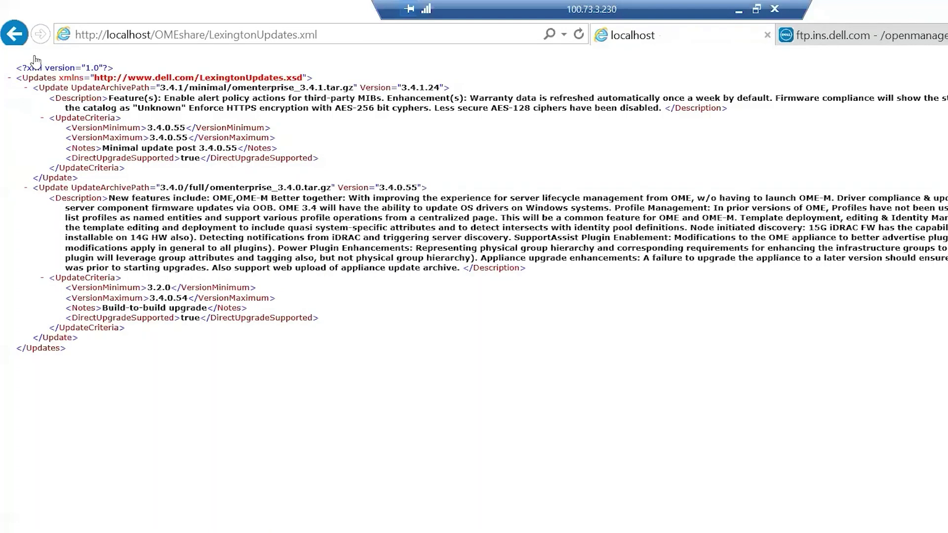
pyautogui.click(21, 33)
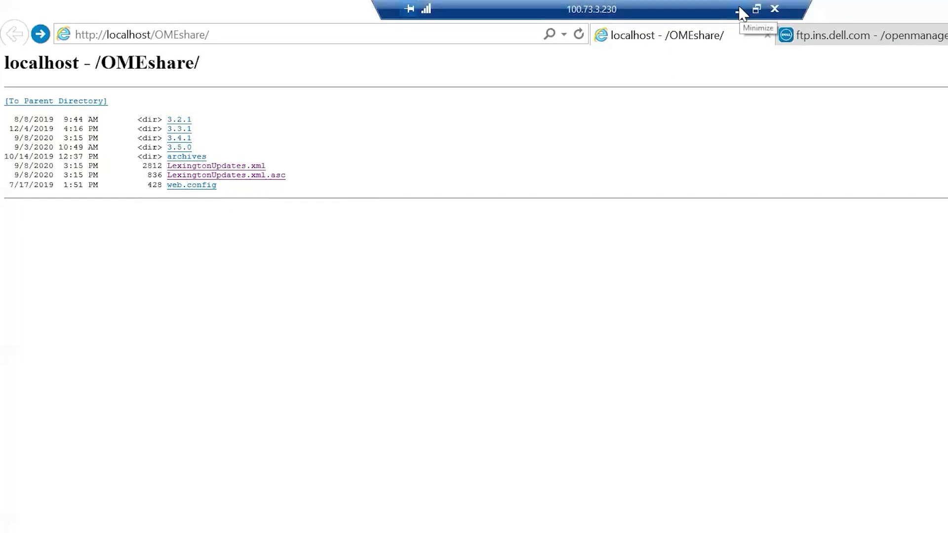
pyautogui.click(181, 140)
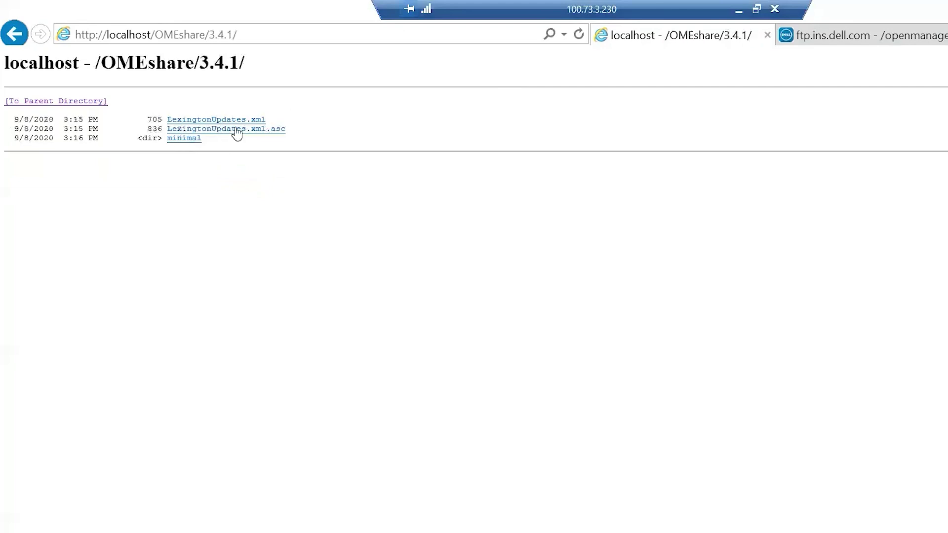
pyautogui.click(183, 140)
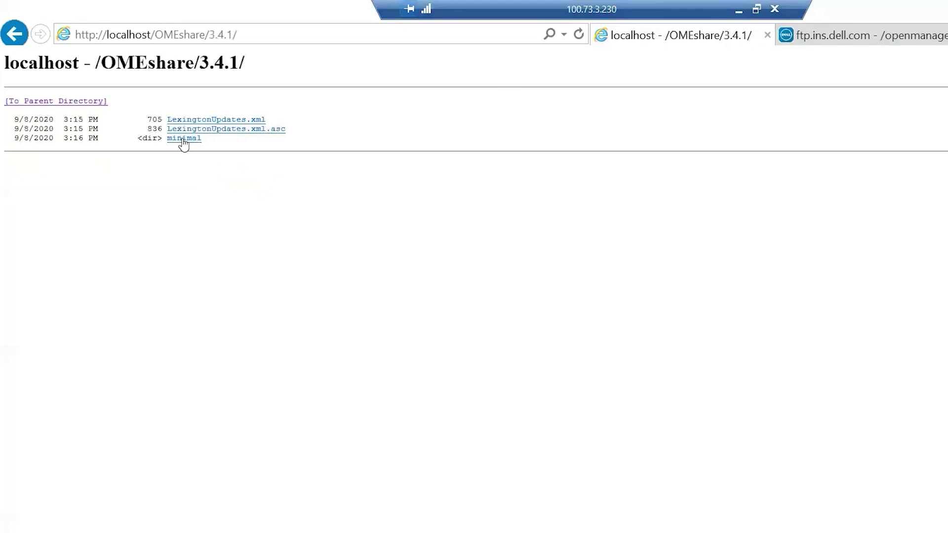
pyautogui.click(738, 10)
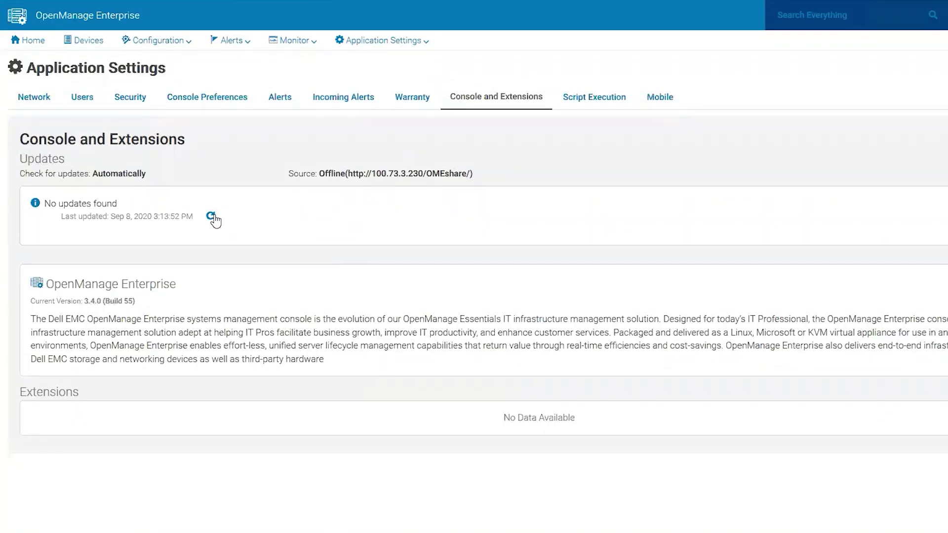
# Step: Recheck the offline source for updates and select the available version 3.4.1.24
pyautogui.click(211, 217)
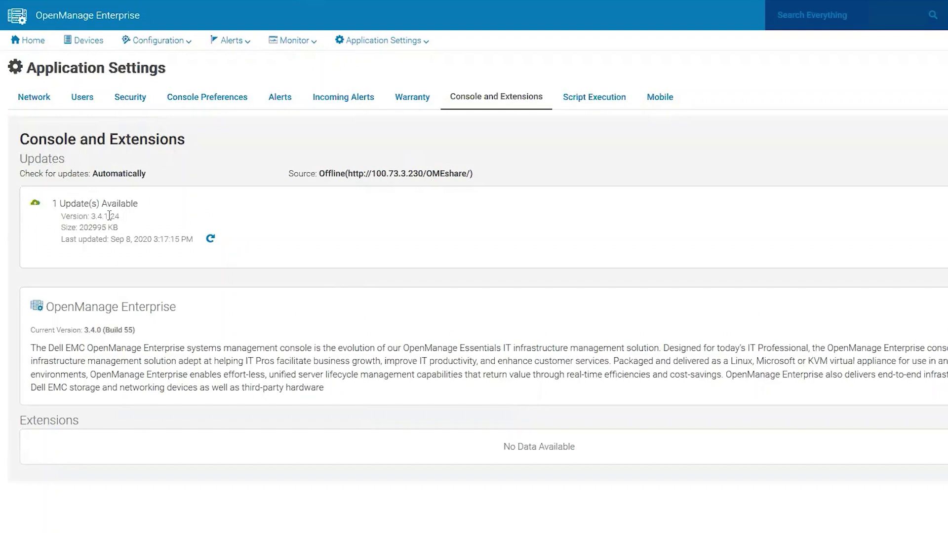
pyautogui.moveTo(91, 216); pyautogui.dragTo(120, 217)
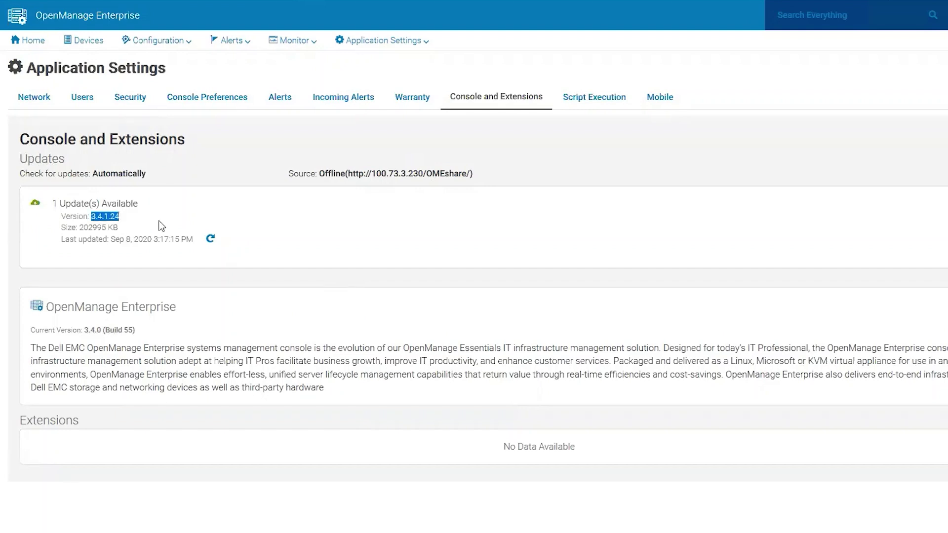